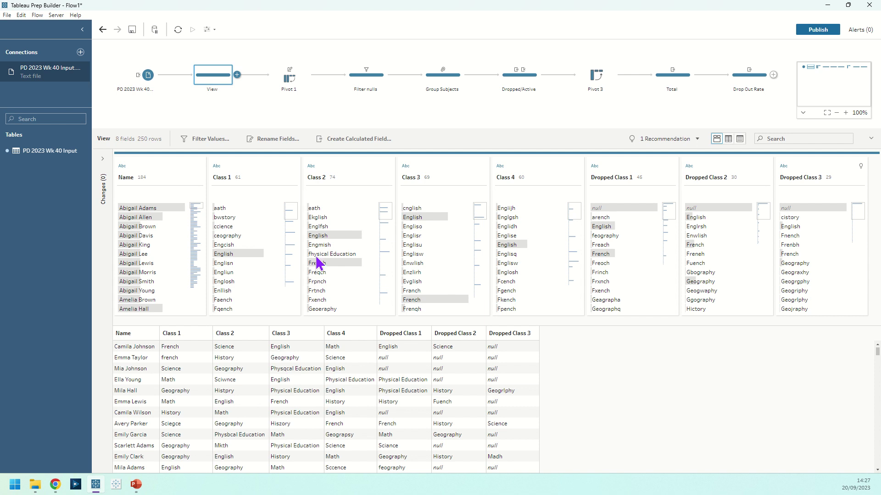
# Add a columns-to-rows pivot step as a new branch from the View step
pyautogui.click(236, 74)
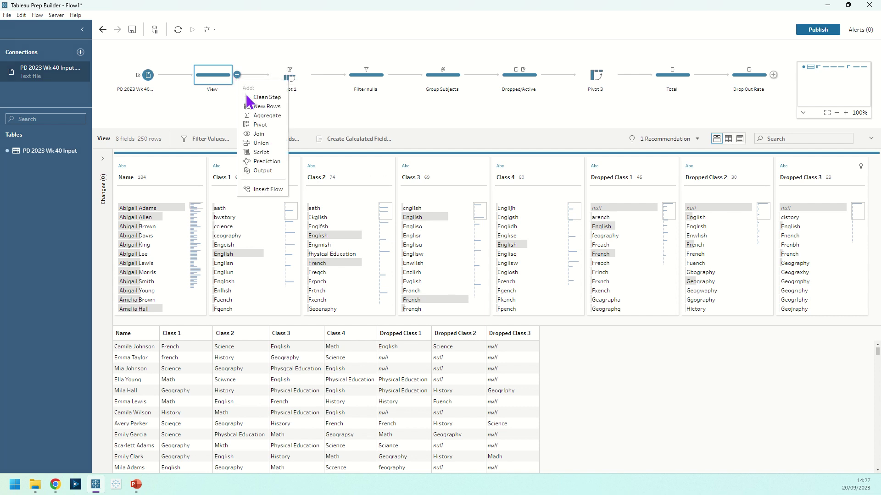
pyautogui.click(256, 125)
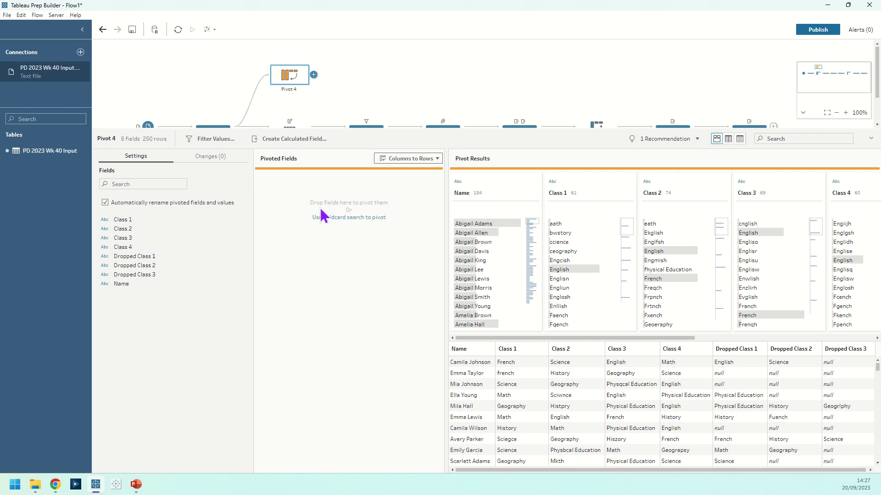
pyautogui.click(389, 164)
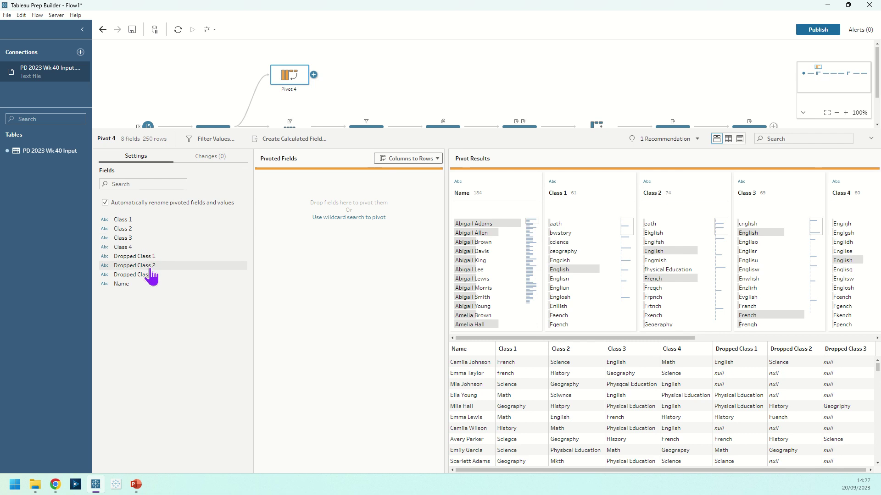
# Use a wildcard search for "Class" to pivot all the class and dropped class fields
pyautogui.click(336, 218)
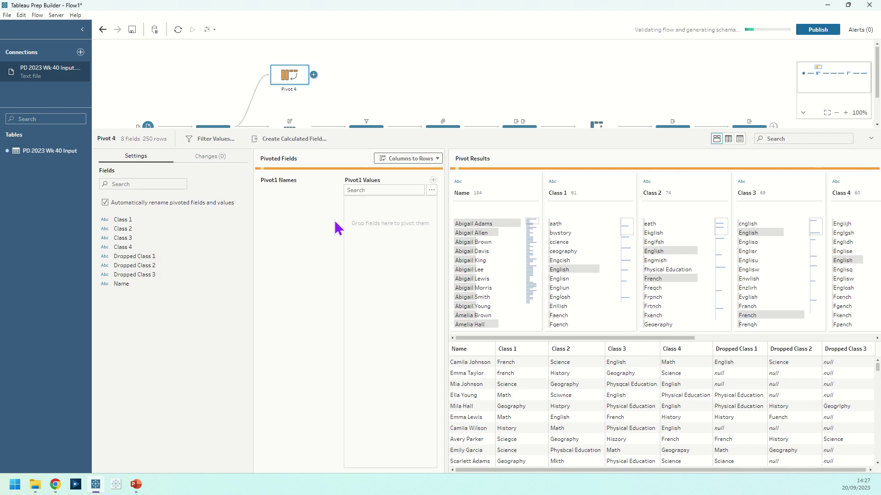
pyautogui.click(354, 190)
pyautogui.write('Cladd')
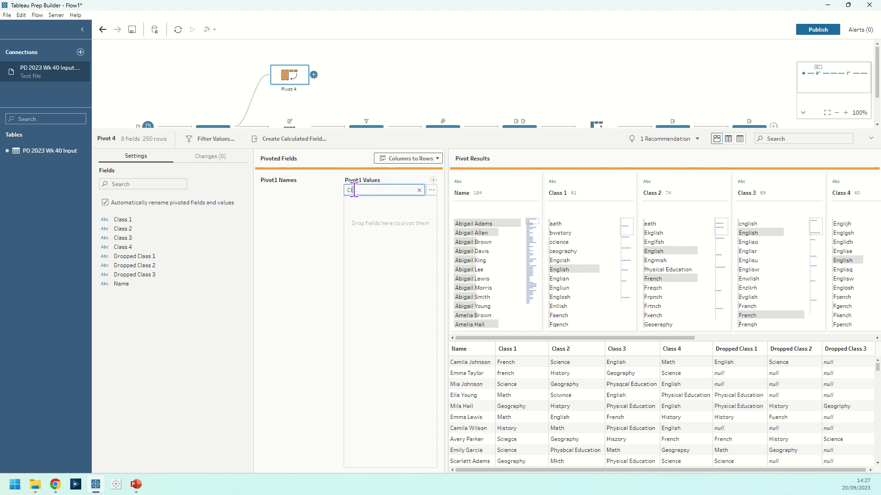
pyautogui.press('BackSpace')
pyautogui.write('ss')
pyautogui.press('Return')
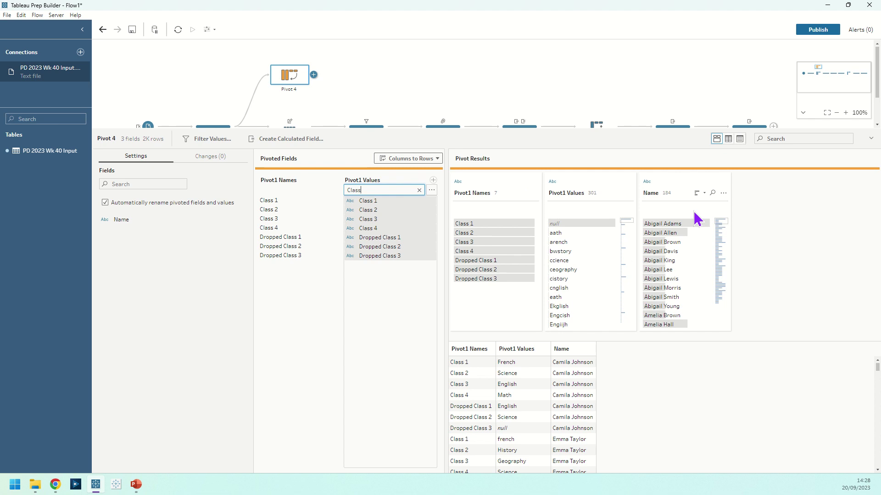
# Rename the Pivot1 Values field to Subject in the pivot results
pyautogui.doubleClick(567, 195)
pyautogui.write('Subject')
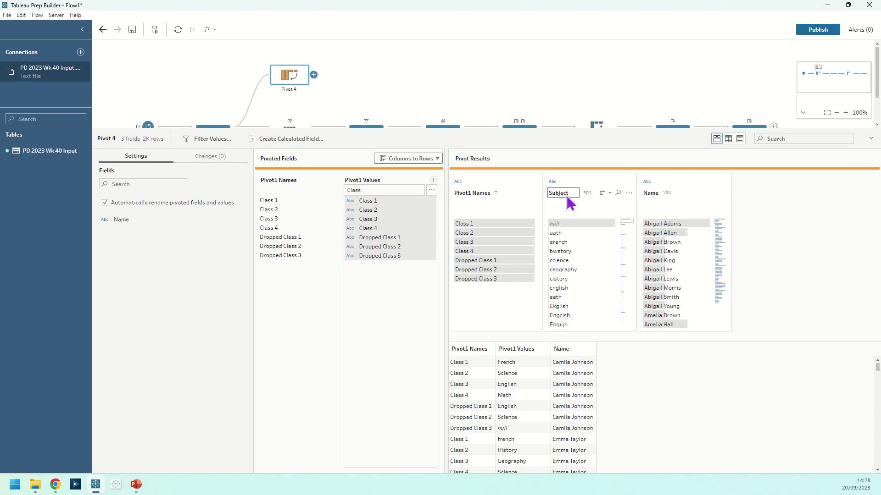
pyautogui.press('Return')
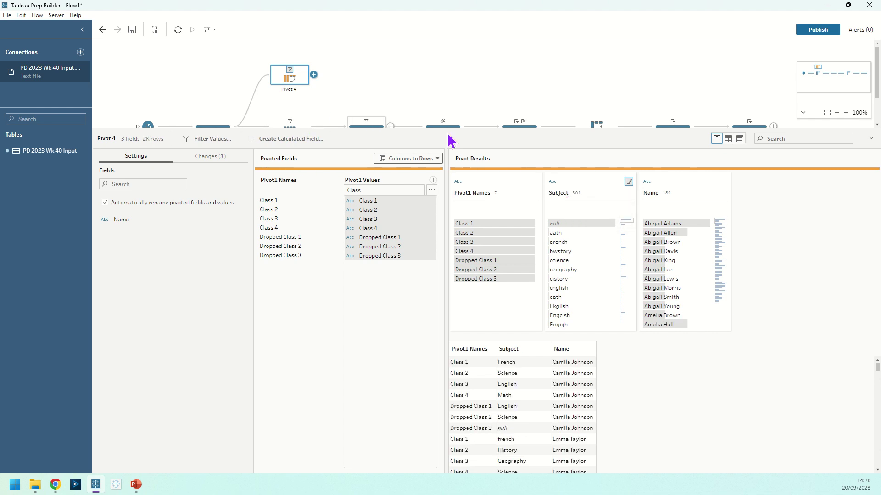
# Add a cleaning step after the new pivot and exclude the null values from the Subject field
pyautogui.click(571, 225)
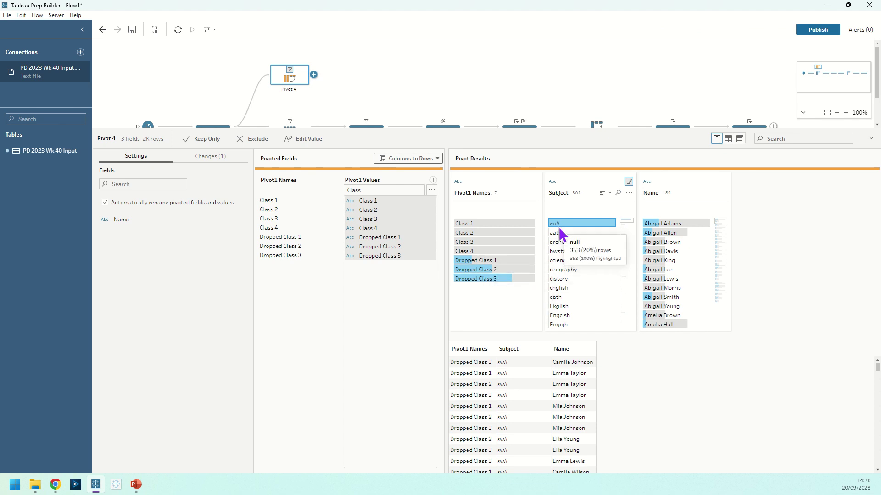
pyautogui.click(560, 229)
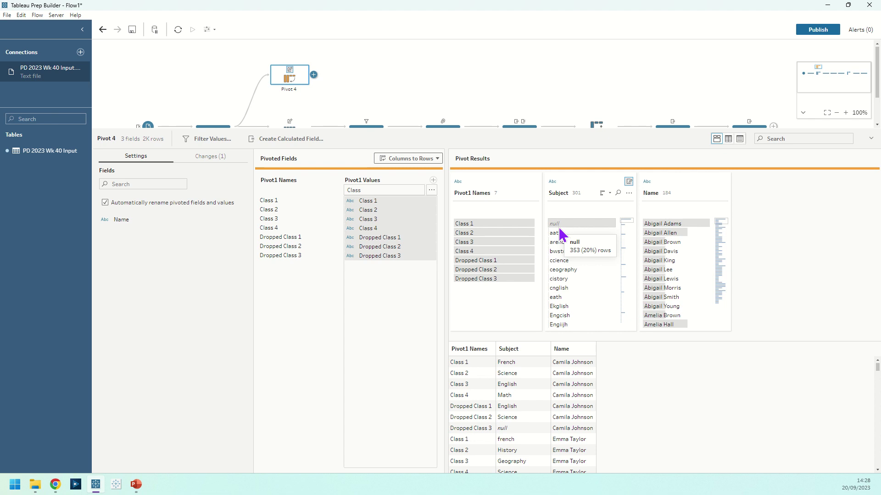
pyautogui.click(559, 226)
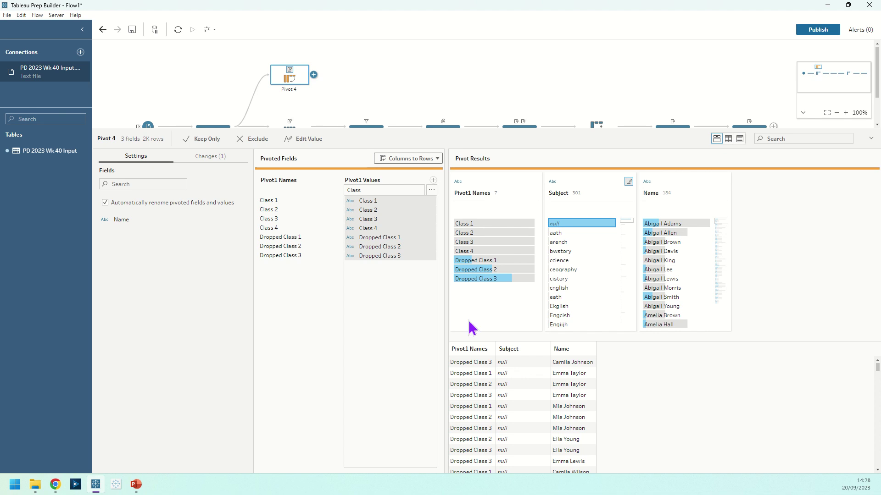
pyautogui.click(313, 74)
pyautogui.click(341, 97)
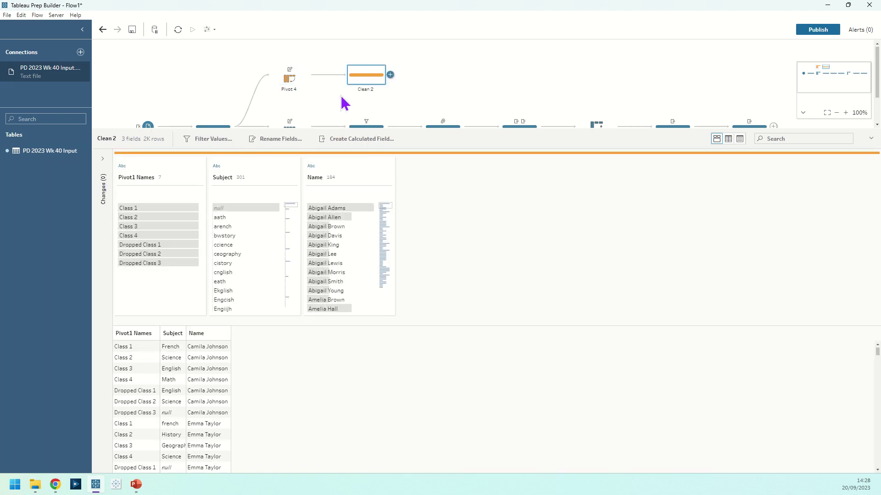
pyautogui.click(258, 208)
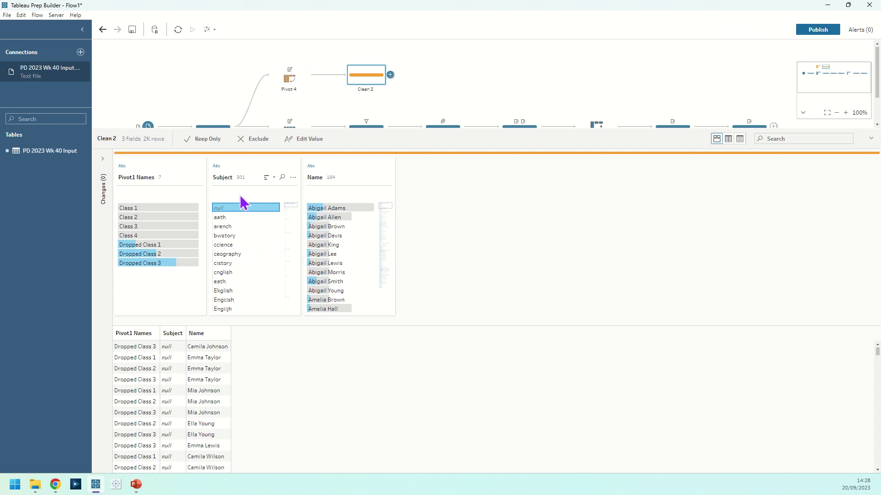
pyautogui.click(256, 143)
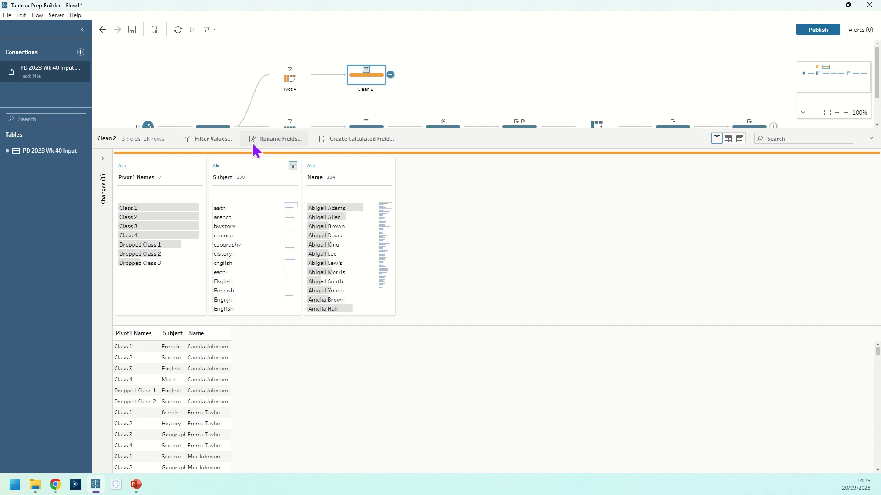
# Add another cleaning step after the null filter and enlarge the flow pane to show both branches
pyautogui.click(390, 75)
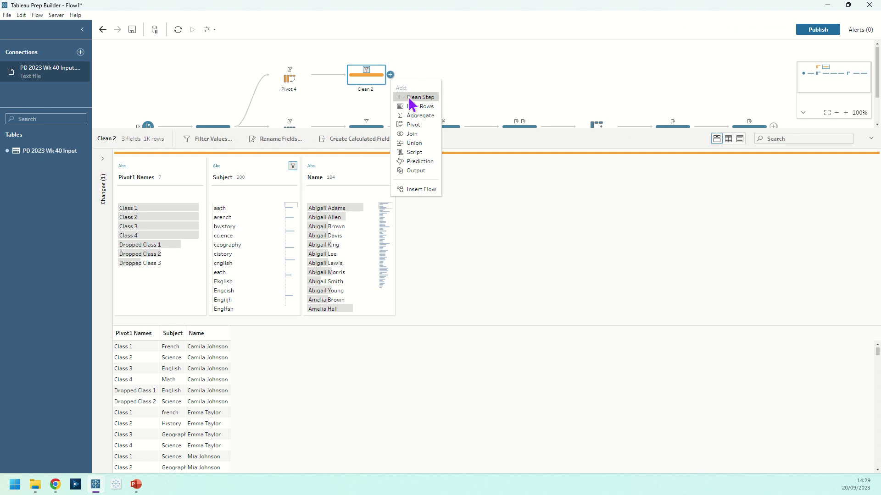
pyautogui.click(410, 101)
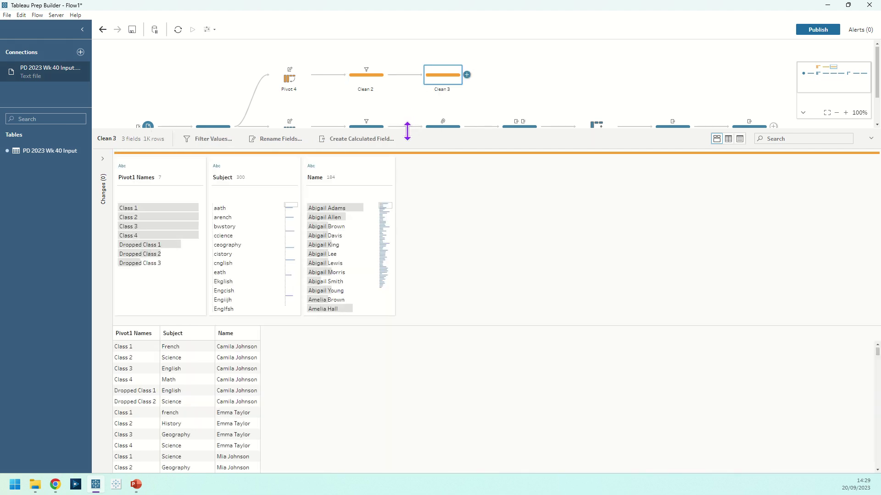
pyautogui.moveTo(410, 133); pyautogui.dragTo(411, 164)
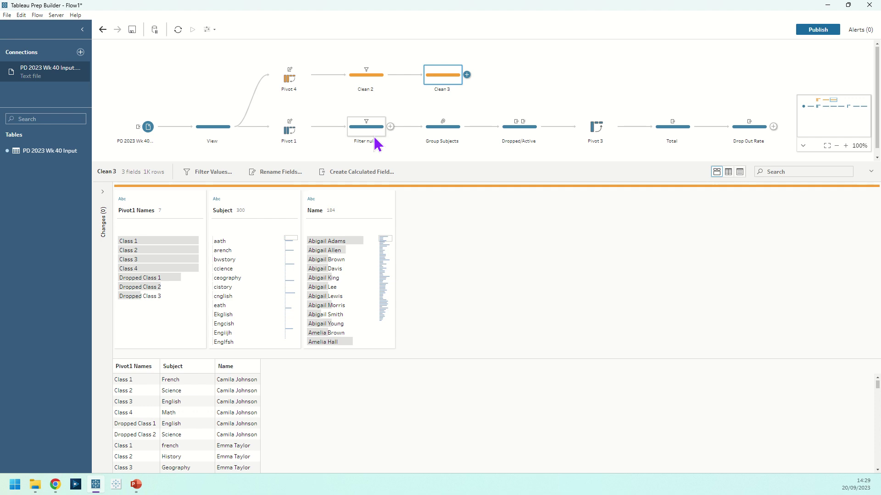
pyautogui.doubleClick(443, 92)
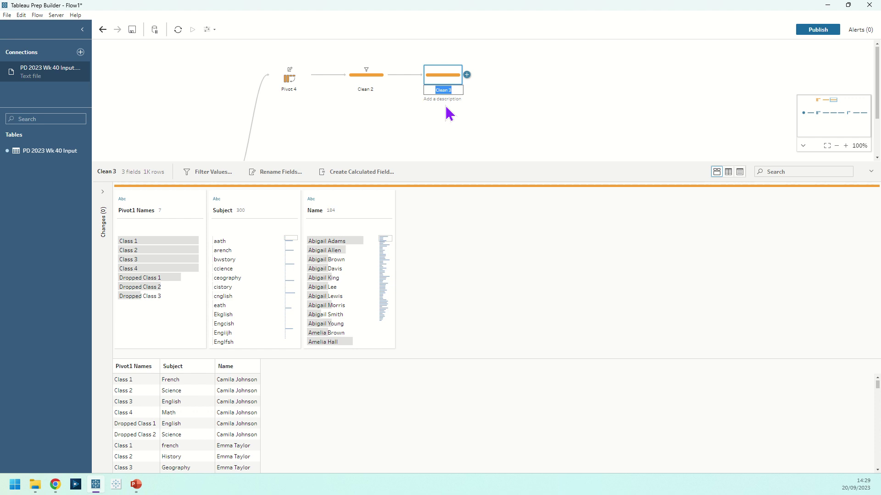
pyautogui.press('Escape')
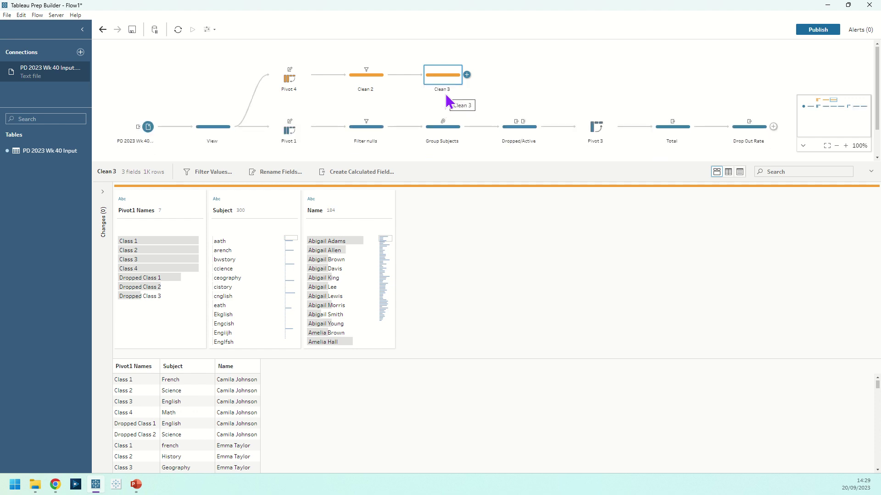
# Group the values of the Subject field by spelling in the new cleaning step
pyautogui.click(261, 203)
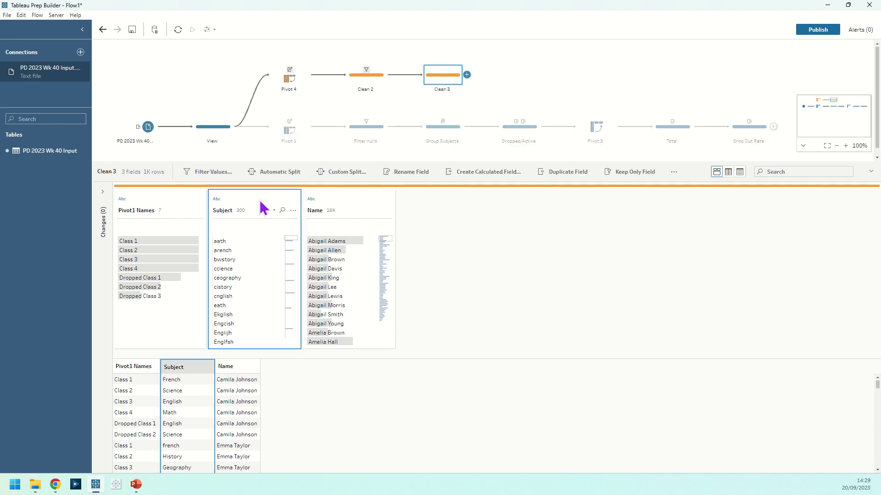
pyautogui.click(293, 211)
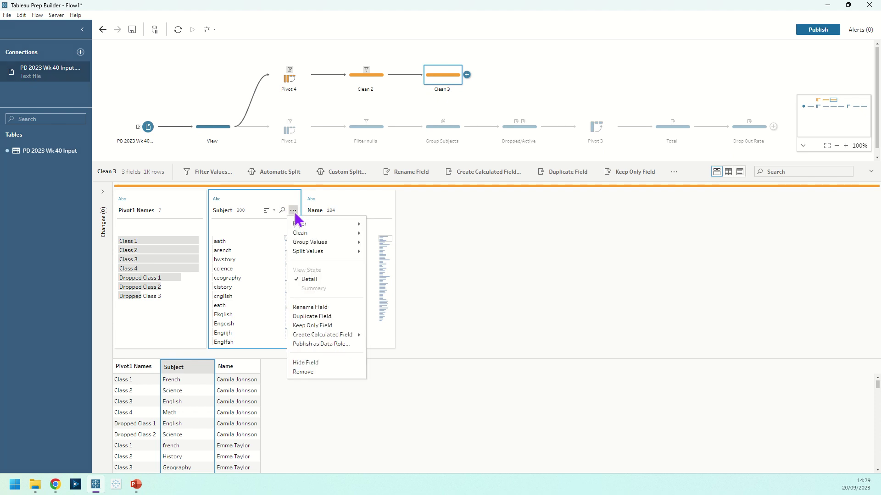
pyautogui.moveTo(320, 247)
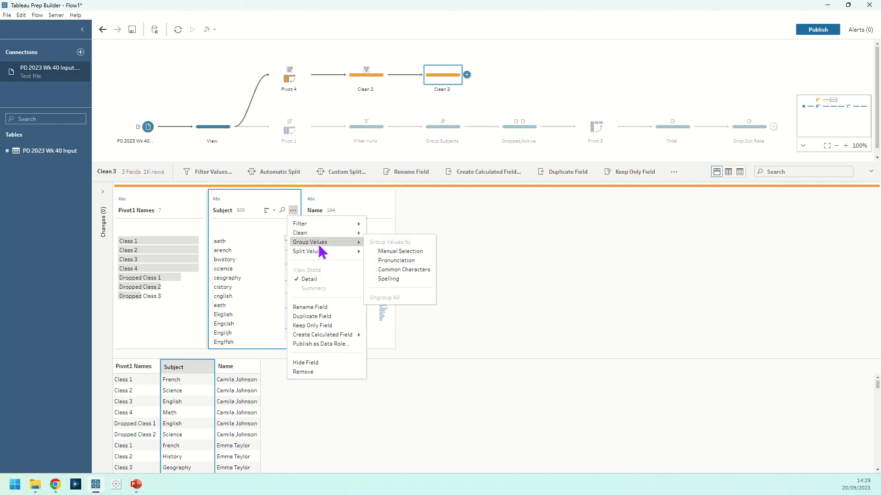
pyautogui.click(420, 279)
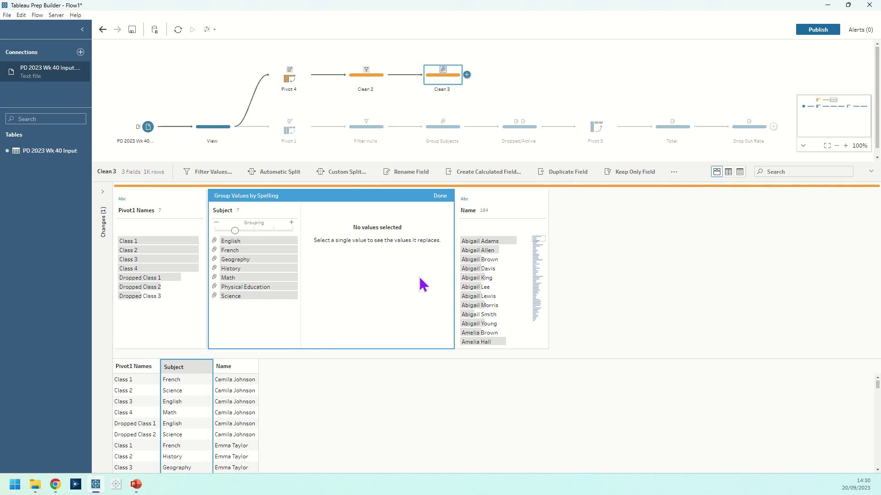
# Review the spelling variants grouped under English, French, Geography and History, and finish the grouping
pyautogui.click(250, 242)
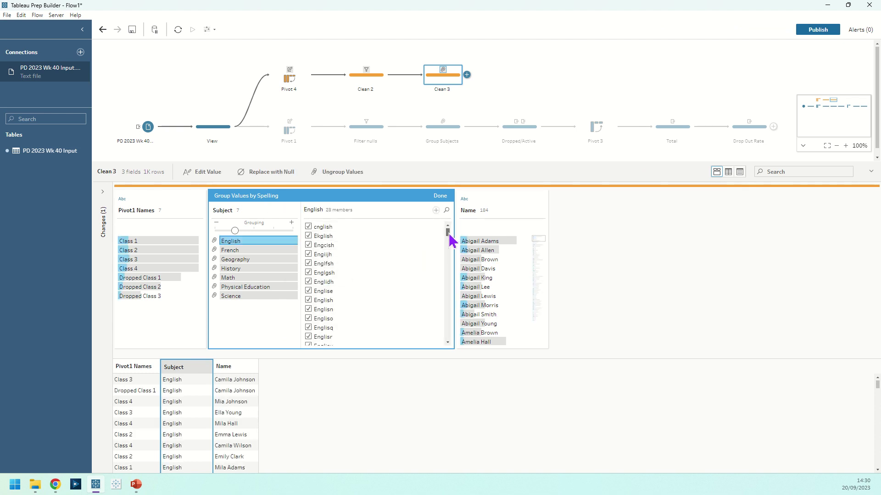
pyautogui.moveTo(449, 233)
pyautogui.mouseDown()
pyautogui.moveTo(450, 240)
pyautogui.moveTo(450, 227)
pyautogui.mouseUp()
pyautogui.click(259, 251)
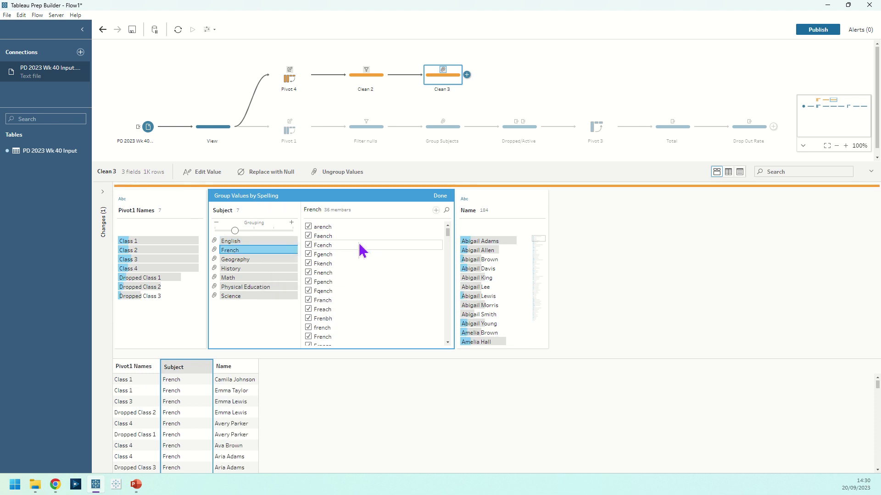
pyautogui.moveTo(448, 235)
pyautogui.mouseDown()
pyautogui.moveTo(449, 248)
pyautogui.moveTo(448, 232)
pyautogui.mouseUp()
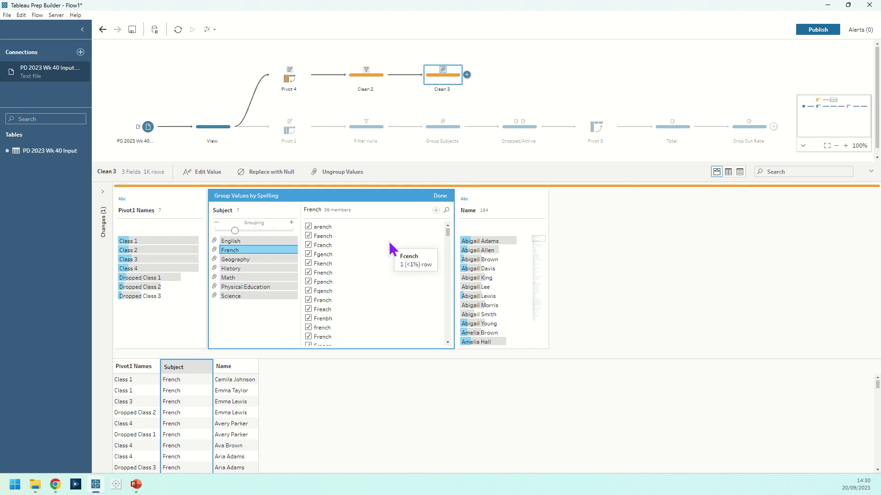
pyautogui.click(275, 260)
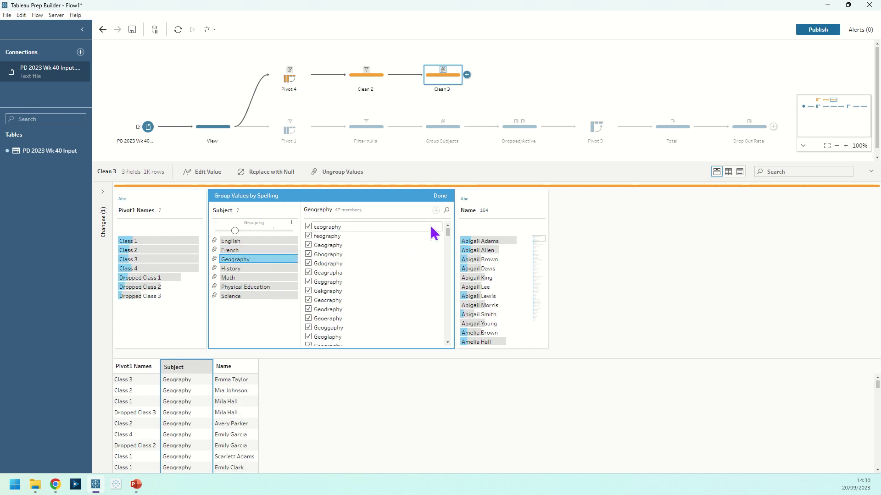
pyautogui.moveTo(447, 238)
pyautogui.mouseDown()
pyautogui.moveTo(451, 253)
pyautogui.moveTo(448, 231)
pyautogui.mouseUp()
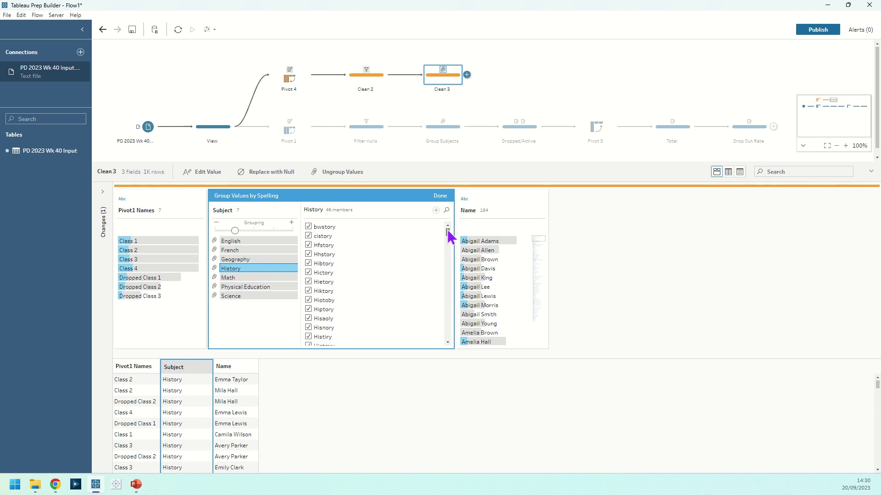
pyautogui.click(444, 197)
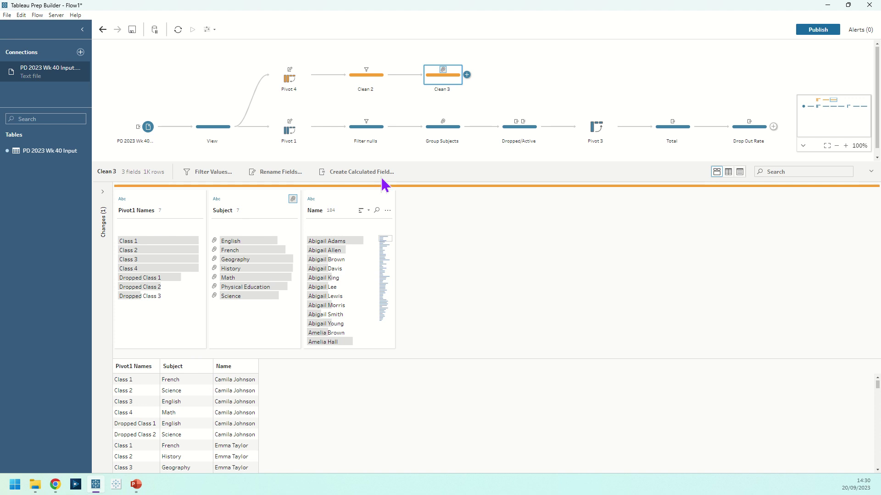
# Add a cleaning step after the spelling grouping and inspect the rows for the Dropped Class and Class values in Pivot1 Names
pyautogui.click(466, 75)
pyautogui.click(475, 93)
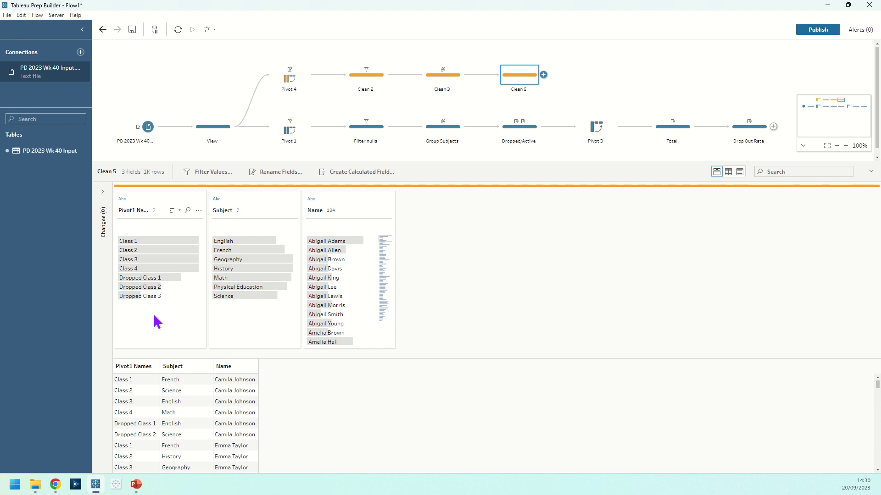
pyautogui.click(147, 279)
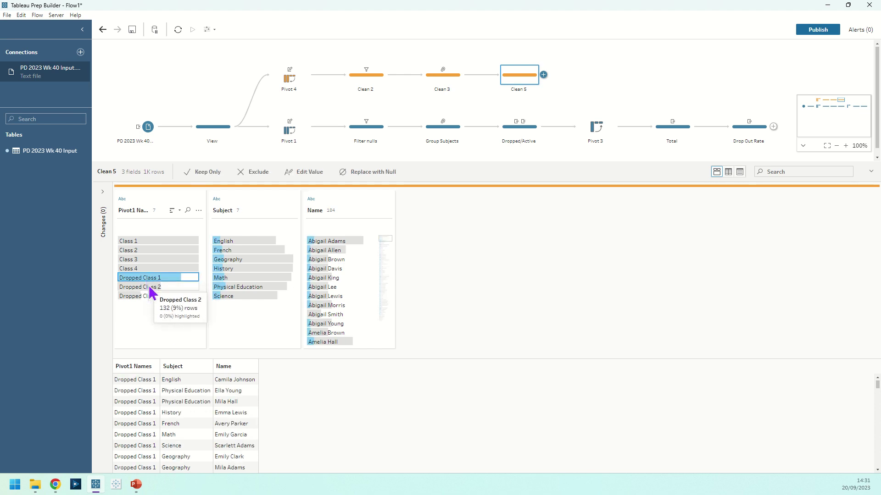
pyautogui.click(151, 287)
pyautogui.click(153, 297)
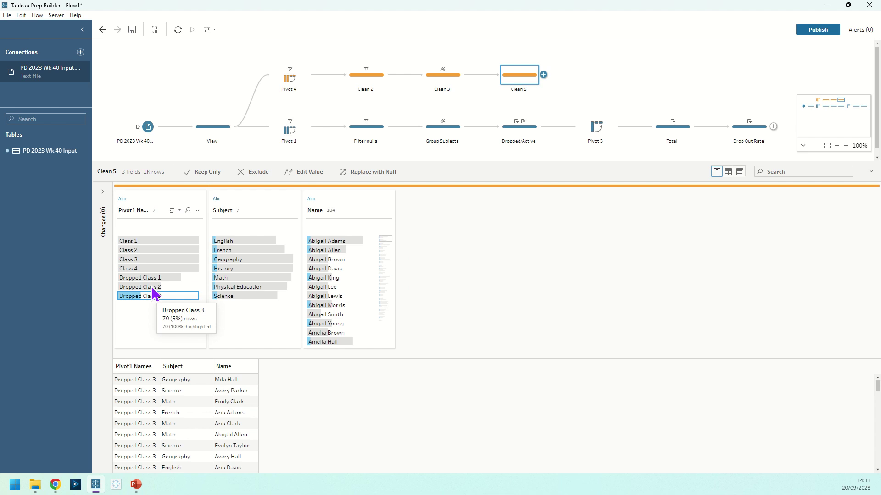
pyautogui.click(151, 268)
pyautogui.click(152, 266)
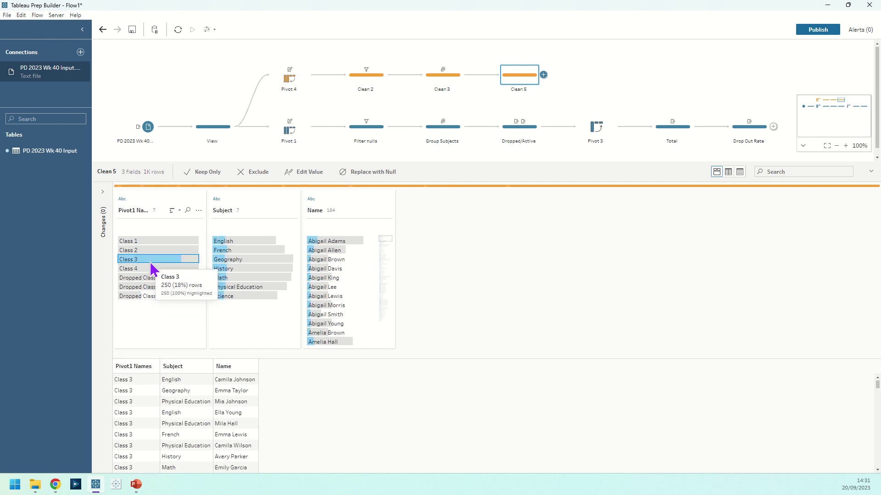
pyautogui.click(153, 267)
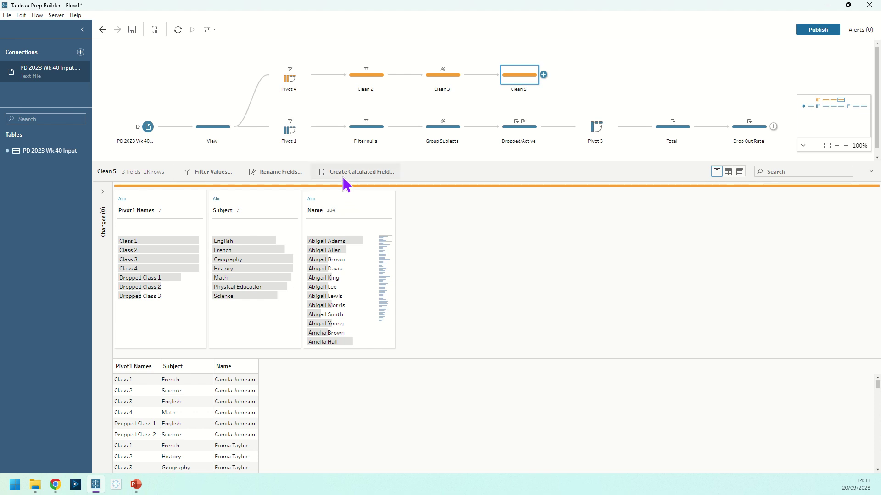
# Start a calculated field named Dropped/Active in the cleaning step that follows the spelling grouping
pyautogui.click(376, 174)
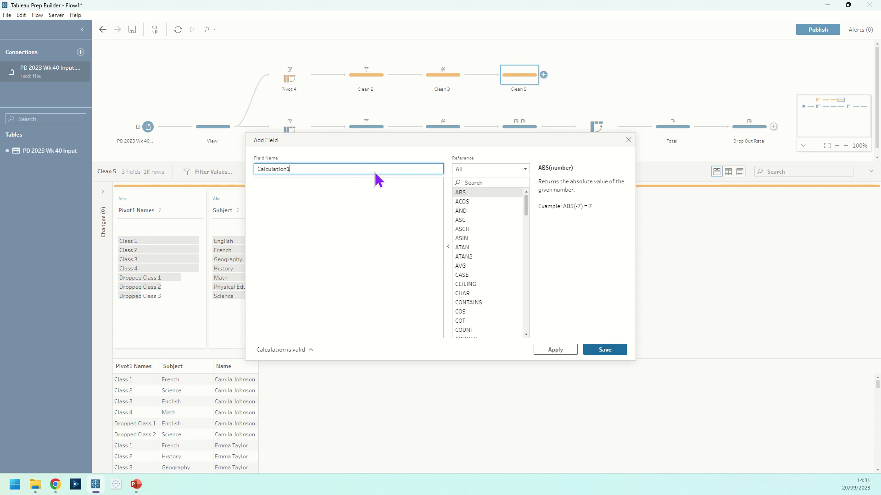
pyautogui.doubleClick(375, 173)
pyautogui.write('Dropped/Actove')
pyautogui.hotkey('ctrl', 'shift', 'Left')
pyautogui.write('Actoive')
pyautogui.click(347, 206)
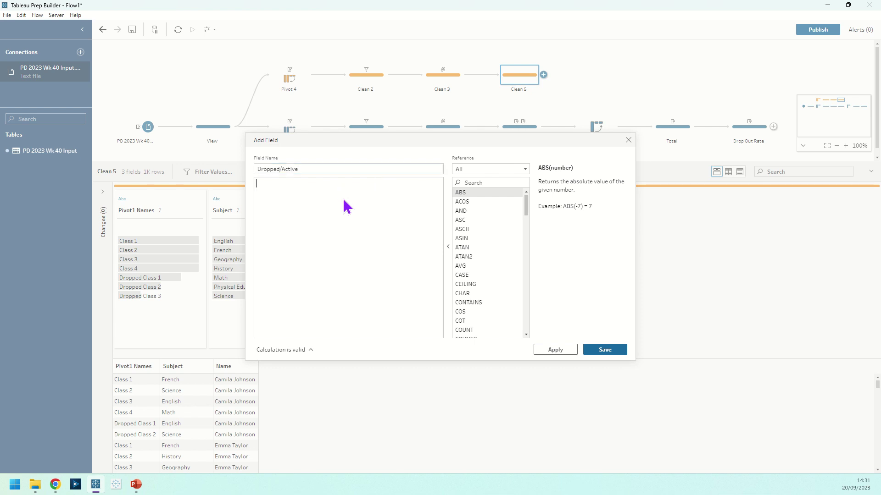
# Write the opening condition of the Dropped/Active formula as if CONTAINS([Pivot1 Names],'Drop')
pyautogui.write('if')
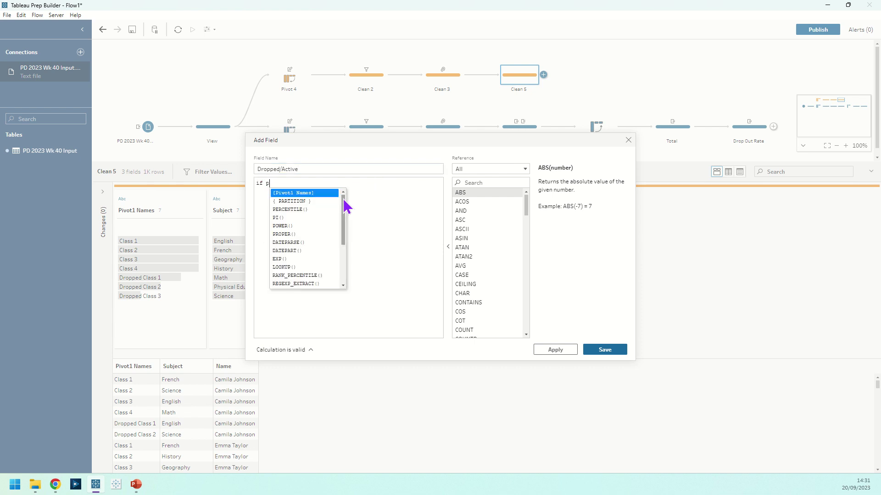
pyautogui.write(' contai')
pyautogui.press('Return')
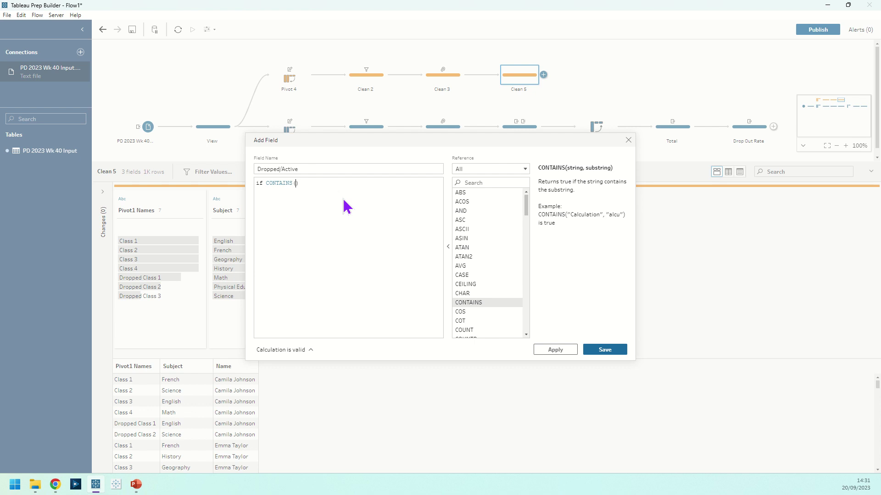
pyautogui.write('[pi')
pyautogui.press('Return')
pyautogui.write(",'Drop'")
pyautogui.press('End')
# Add a second line to the formula that returns "Drop Outs" when the condition is true
pyautogui.press('Return')
pyautogui.write('then ')
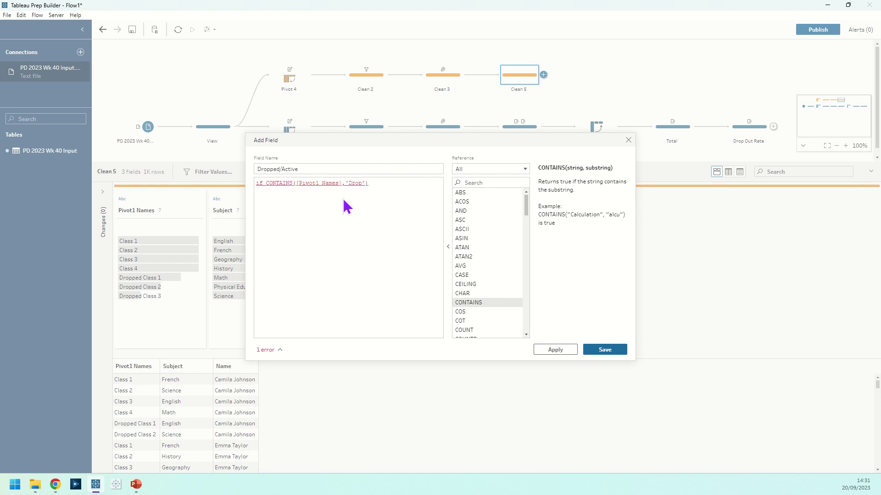
pyautogui.write('"Dr')
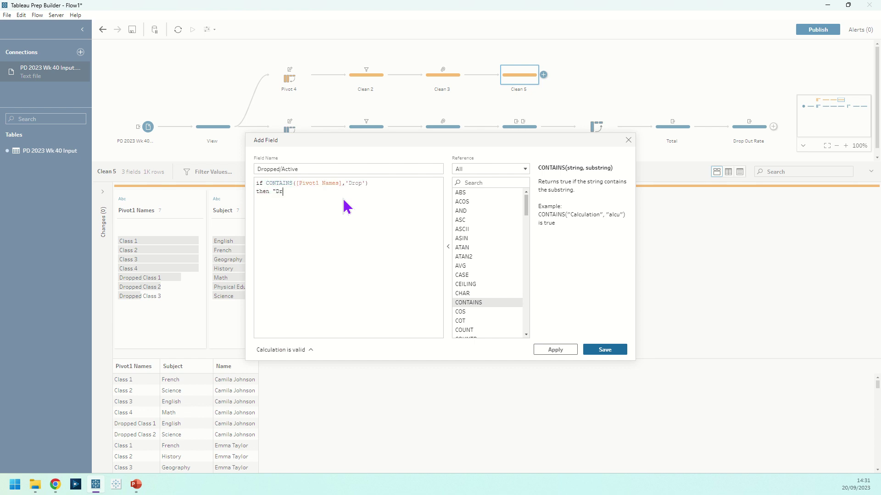
pyautogui.write("op Outs'")
pyautogui.press('BackSpace')
pyautogui.write('"')
# Complete the formula with else 'Active' and end, and save the Dropped/Active field
pyautogui.press('Return')
pyautogui.write('else')
pyautogui.write(" 'Activ")
pyautogui.write("e' ")
pyautogui.write('end')
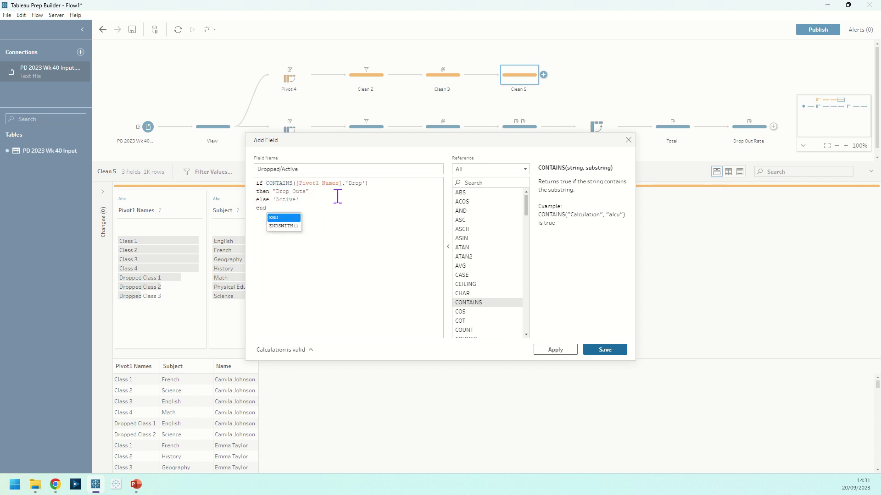
pyautogui.click(332, 198)
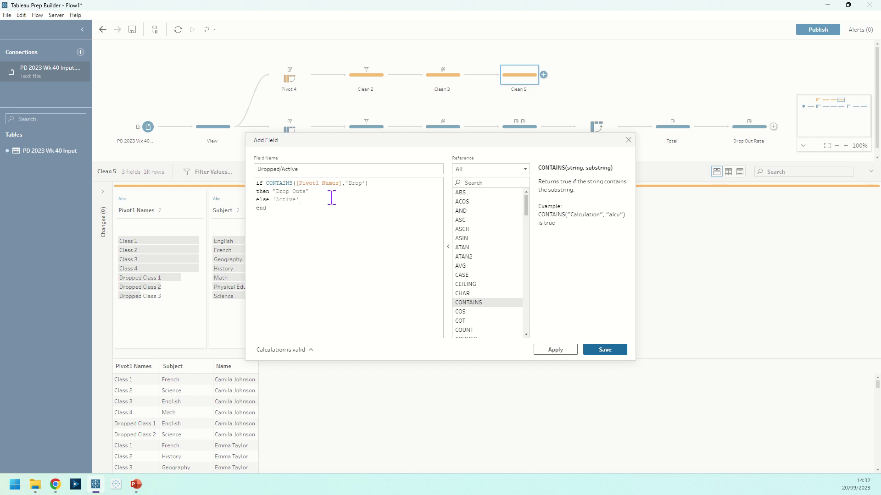
pyautogui.click(602, 350)
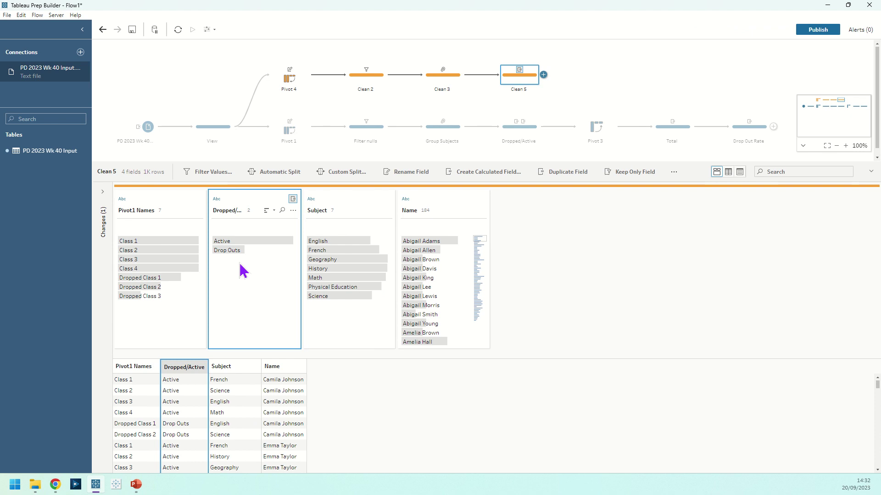
# Remove the Pivot1 Names field from the cleaning step
pyautogui.click(166, 202)
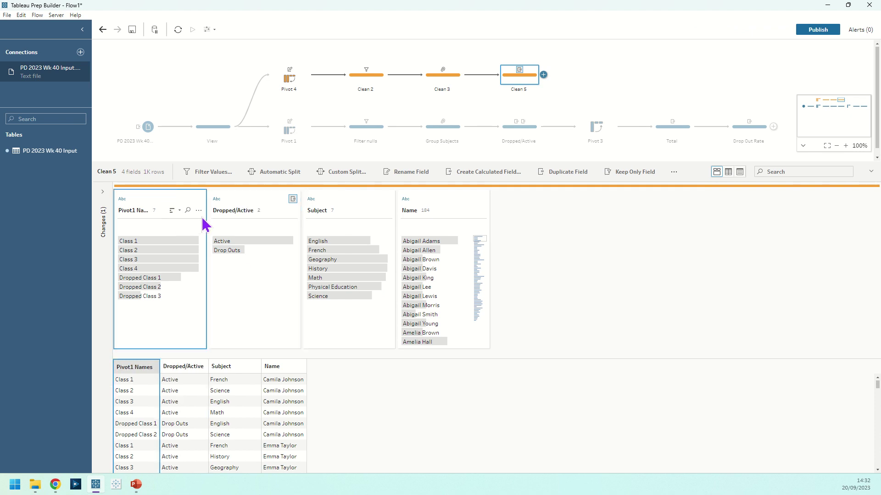
pyautogui.rightClick(166, 198)
pyautogui.click(192, 357)
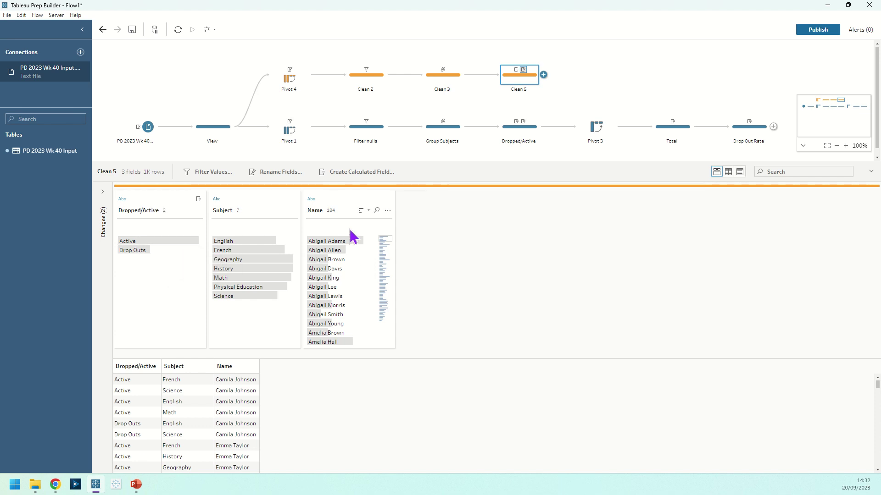
# Add a pivot step after the Dropped/Active cleaning step and set it to Rows to Columns
pyautogui.click(543, 75)
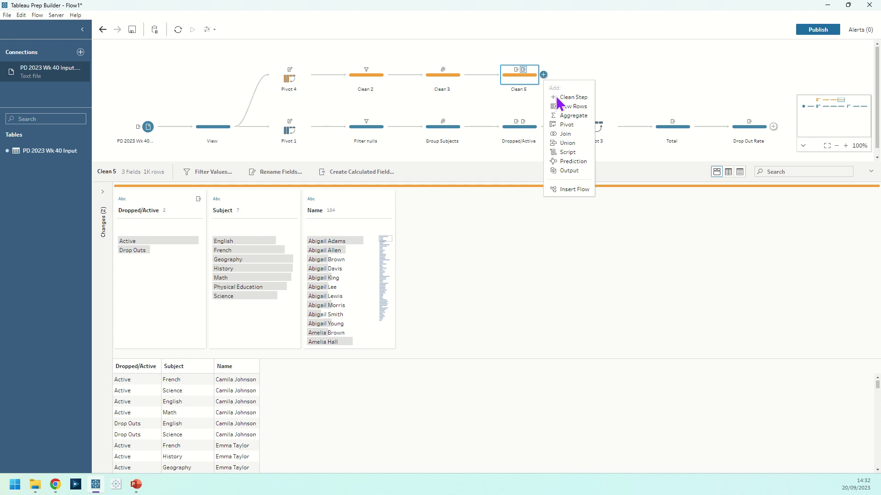
pyautogui.click(565, 124)
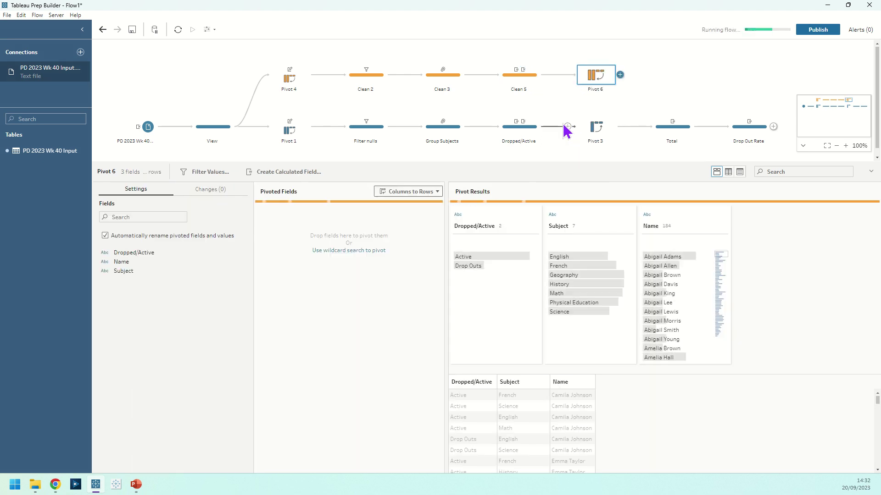
pyautogui.click(416, 192)
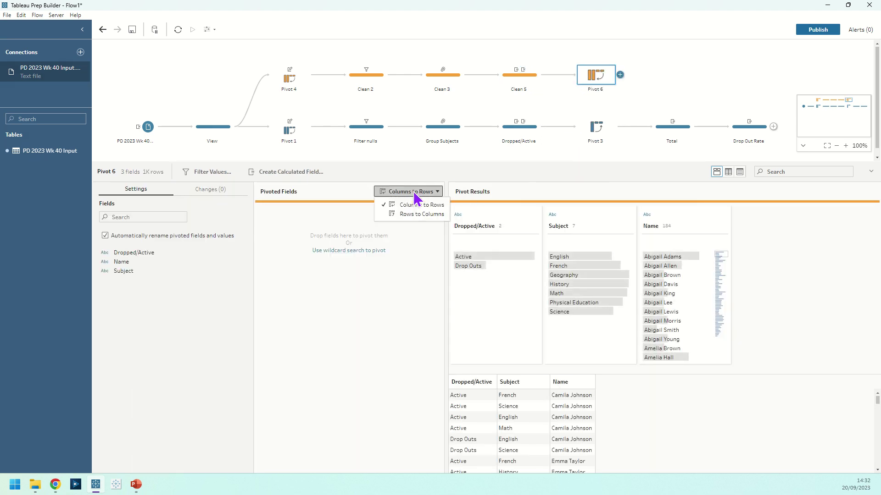
pyautogui.click(418, 215)
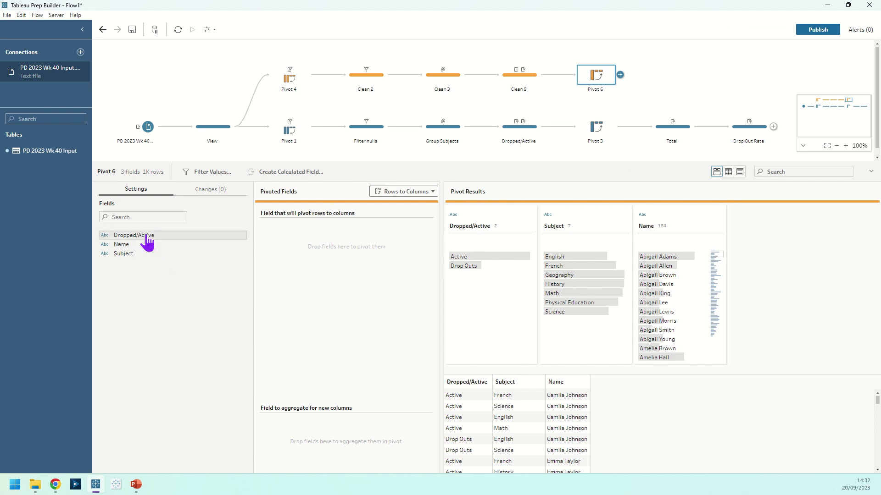
# Pivot the Dropped/Active field into columns and aggregate the new columns by the count of Name
pyautogui.moveTo(148, 241); pyautogui.dragTo(284, 256)
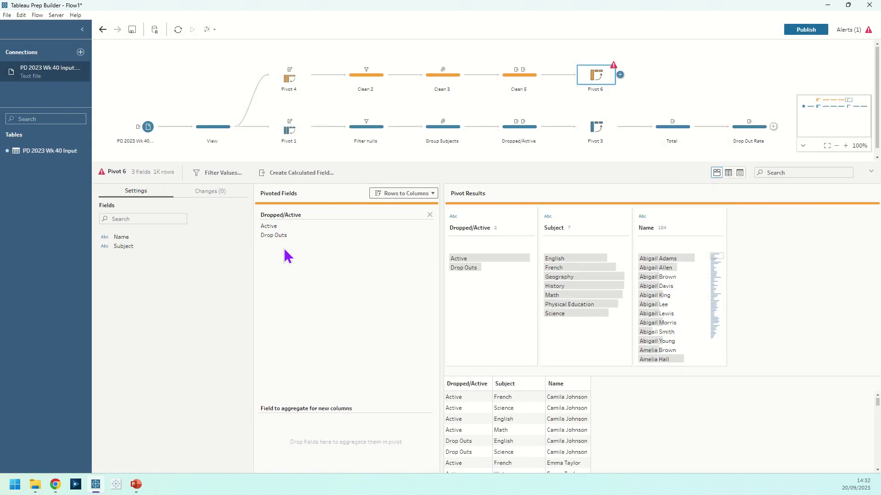
pyautogui.moveTo(103, 182)
pyautogui.moveTo(125, 241); pyautogui.dragTo(302, 436)
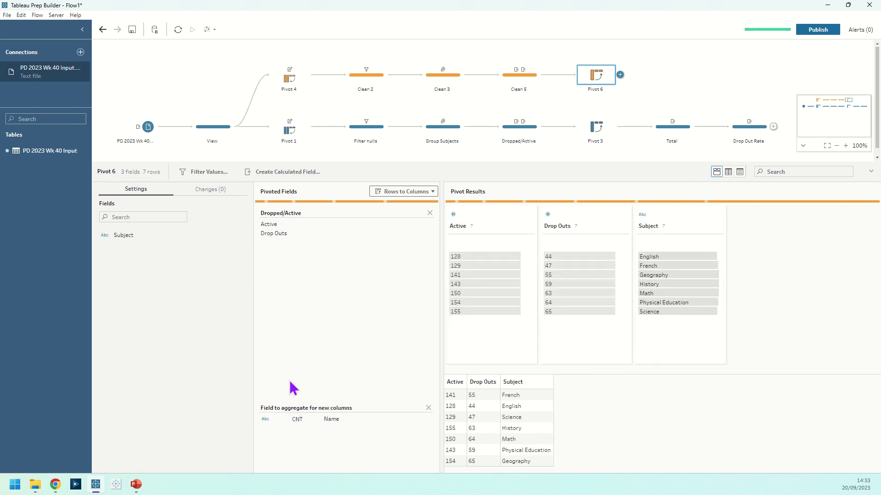
pyautogui.click(296, 419)
pyautogui.click(297, 419)
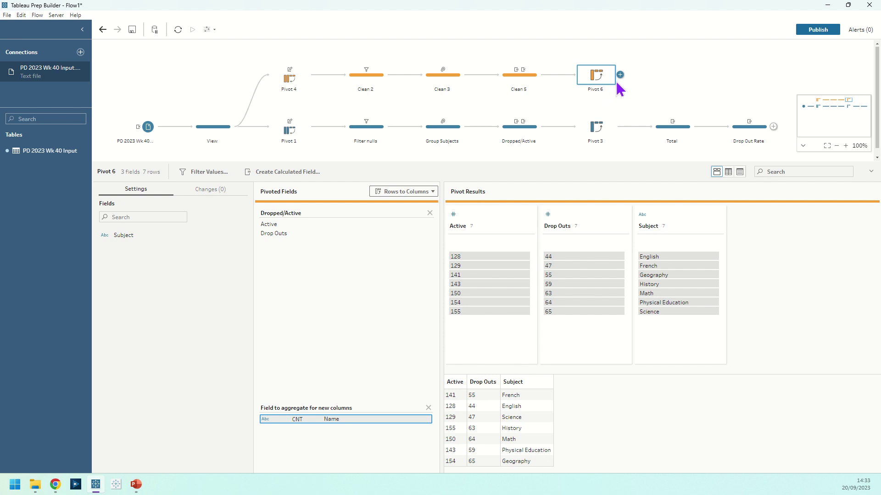
# Add a cleaning step after the rows-to-columns pivot and start a calculated field named Total in it
pyautogui.click(620, 75)
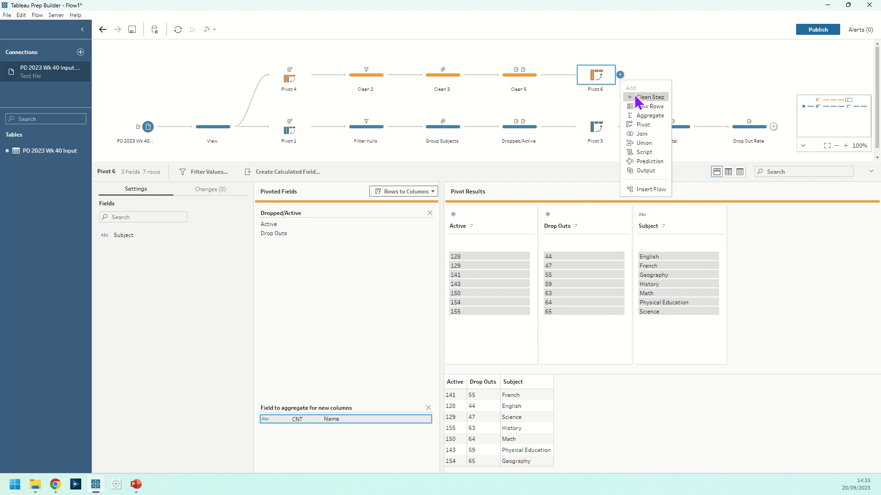
pyautogui.click(636, 98)
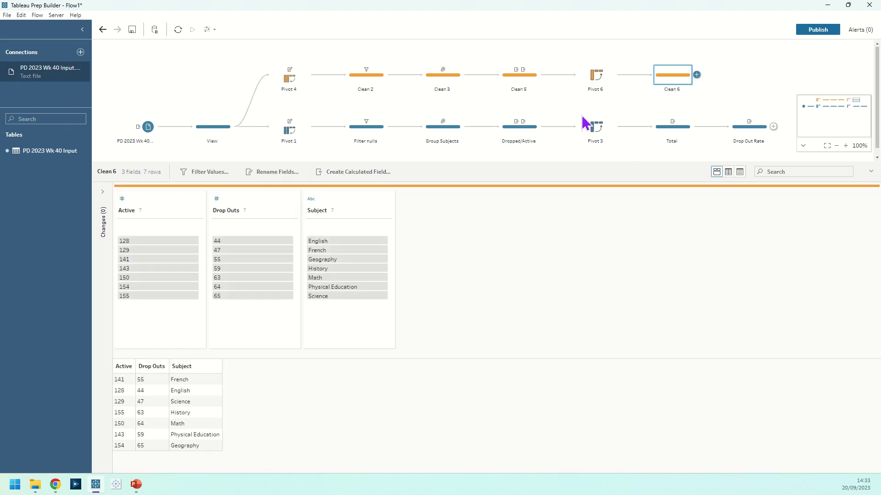
pyautogui.click(389, 174)
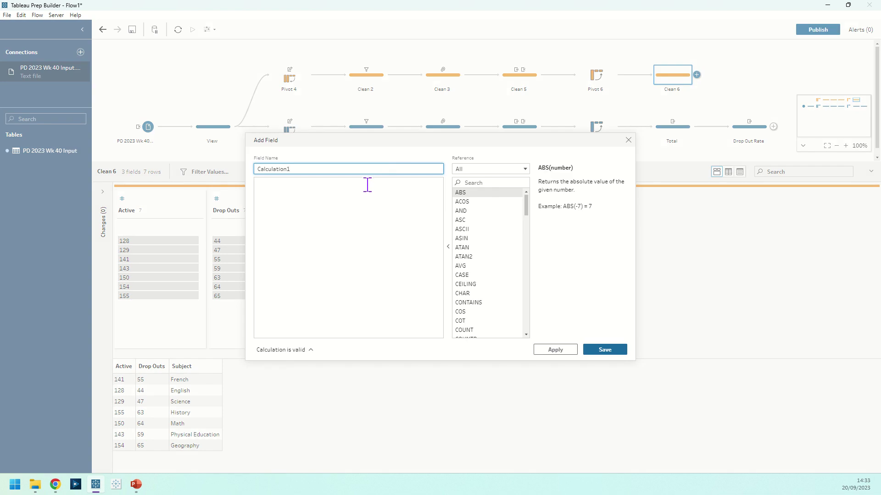
pyautogui.write('Total')
pyautogui.click(366, 212)
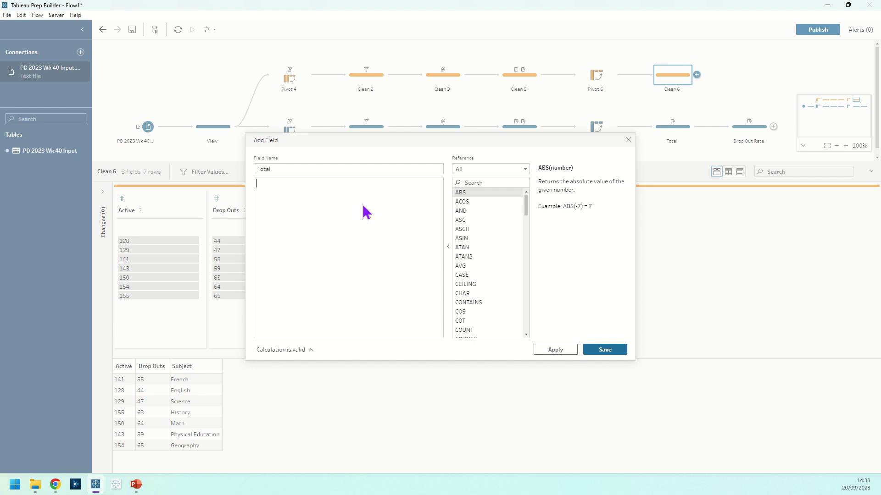
# Define Total as [Active]+[Drop Outs] and save the field
pyautogui.write('[')
pyautogui.press('Return')
pyautogui.write('+')
pyautogui.write('[Dr')
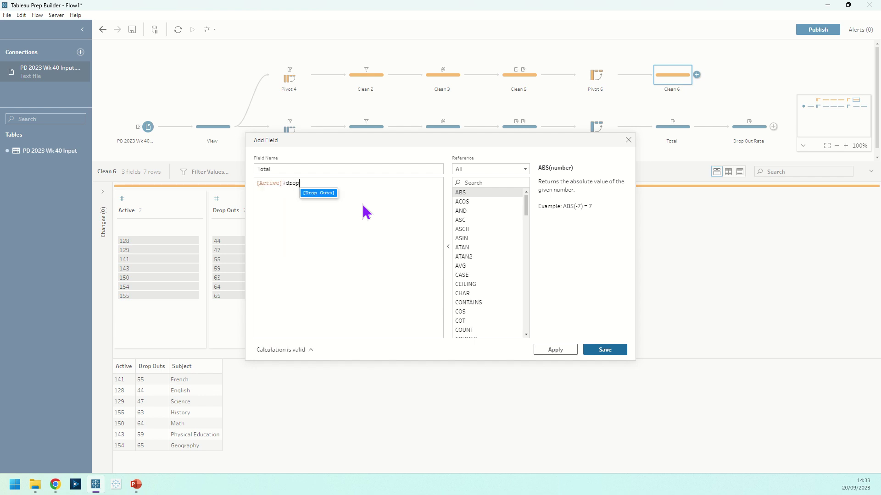
pyautogui.press('Return')
pyautogui.click(603, 351)
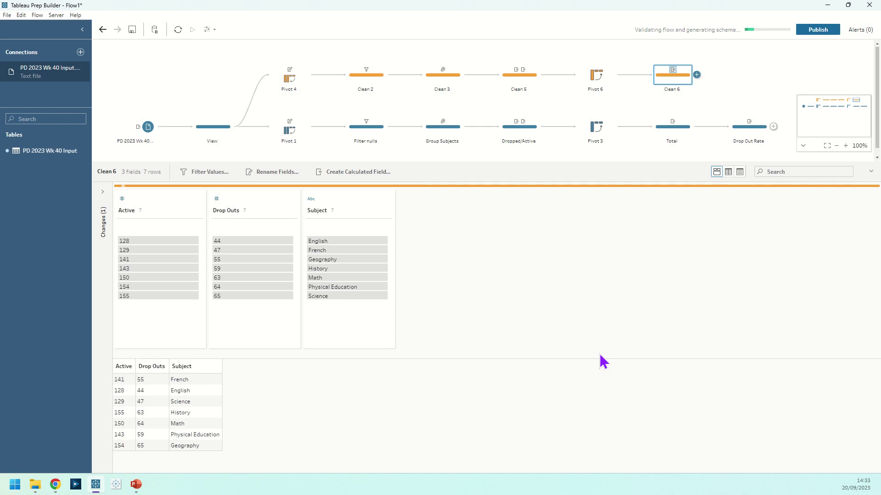
# Add another cleaning step after the Total calculation and start a calculated field named Drop Out Rate
pyautogui.click(696, 74)
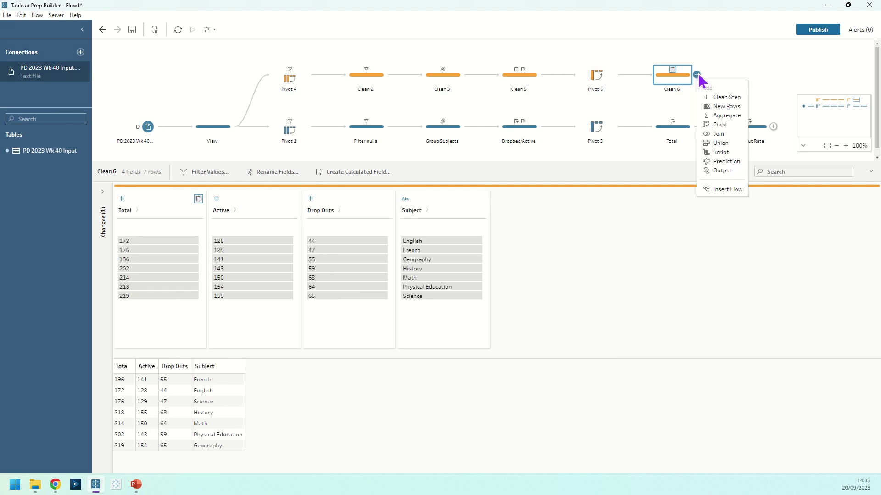
pyautogui.click(715, 95)
pyautogui.click(345, 173)
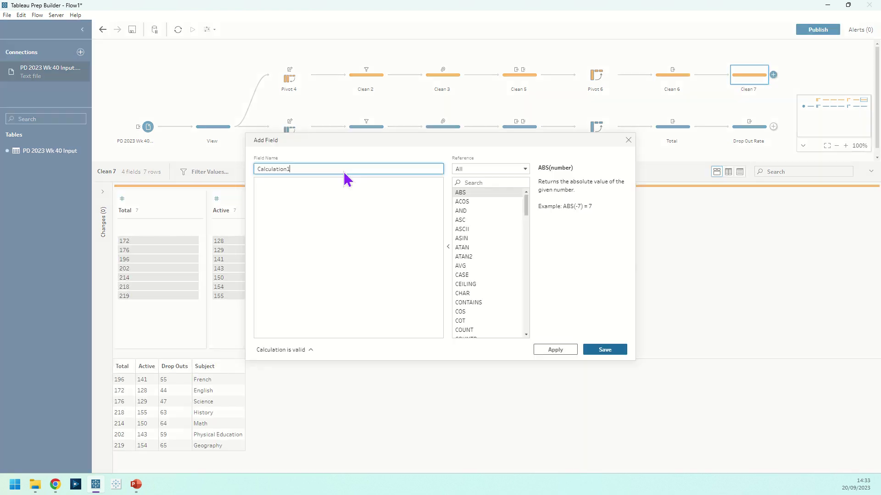
pyautogui.doubleClick(344, 173)
pyautogui.write('Drop Out Rate')
pyautogui.click(343, 204)
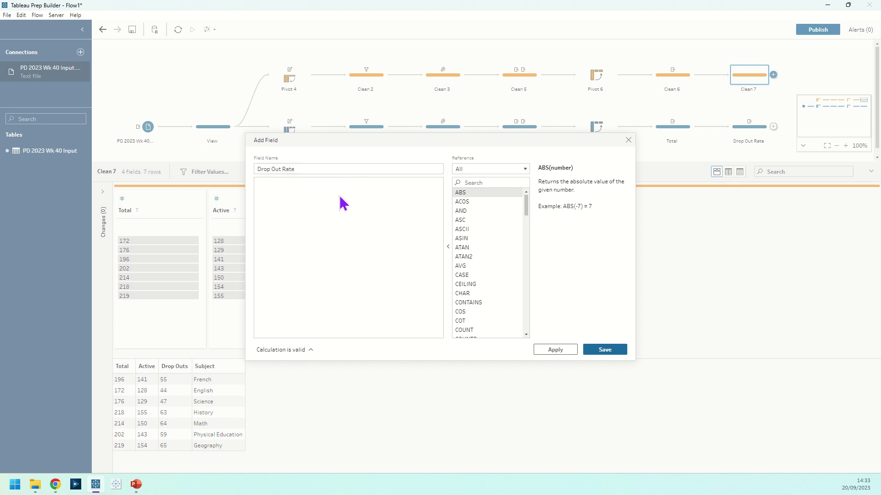
# Define Drop Out Rate as [Drop Outs]/[Total] and save the field
pyautogui.write('[Drop Outs]')
pyautogui.press('Return')
pyautogui.write('/ ')
pyautogui.write('[Total]')
pyautogui.click(615, 351)
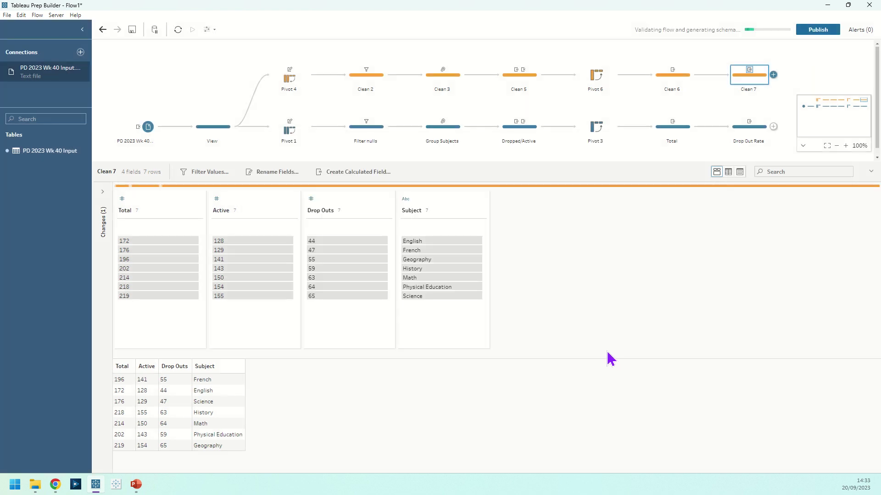